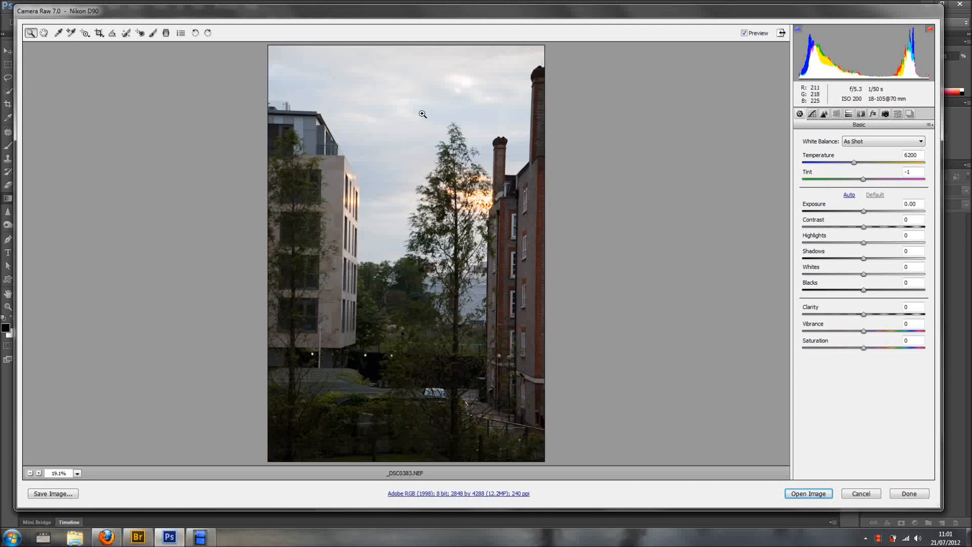
Apply the automatic tone adjustments to the raw photo and set Clarity to +100
{"action": "left_click", "coordinate": [851, 198]}
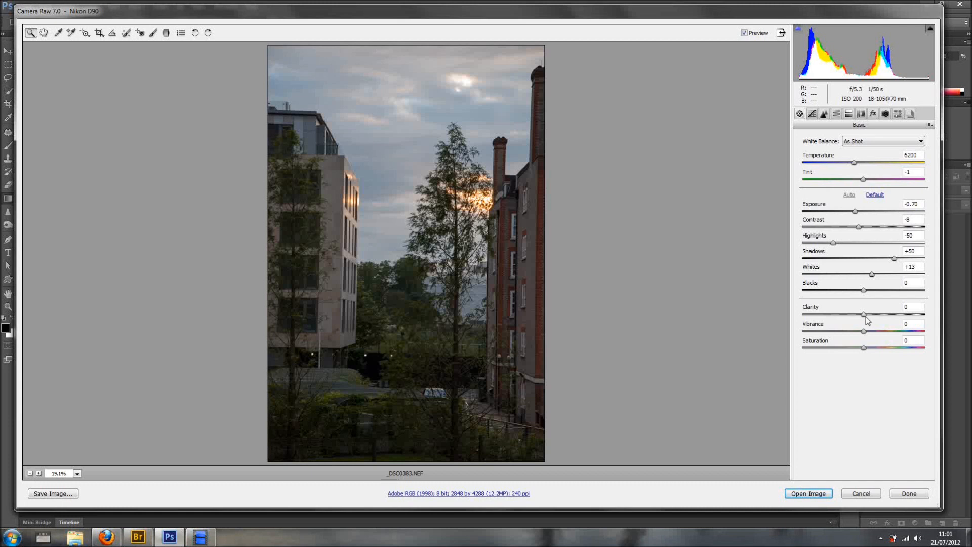
{"action": "left_click_drag", "start_coordinate": [866, 318], "coordinate": [804, 318]}
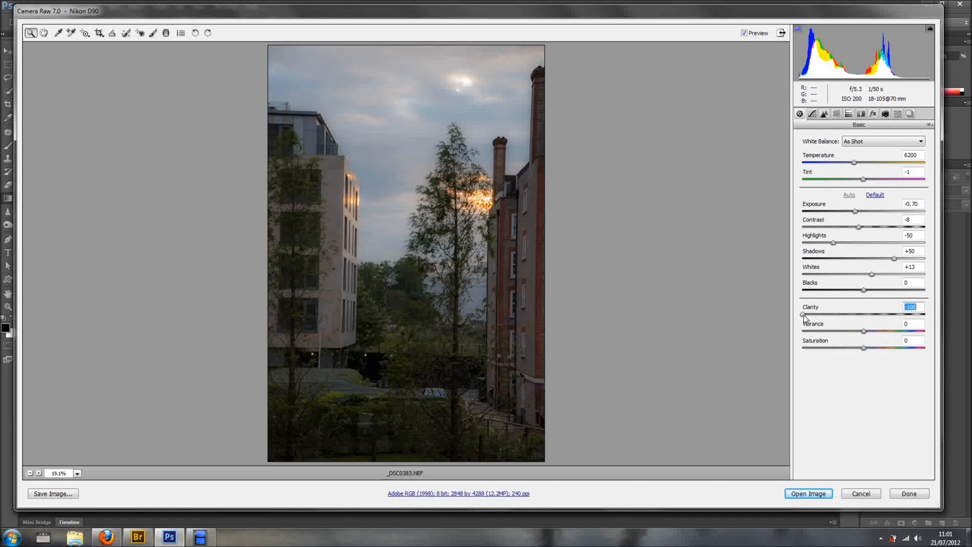
{"action": "left_click_drag", "start_coordinate": [805, 318], "coordinate": [927, 316]}
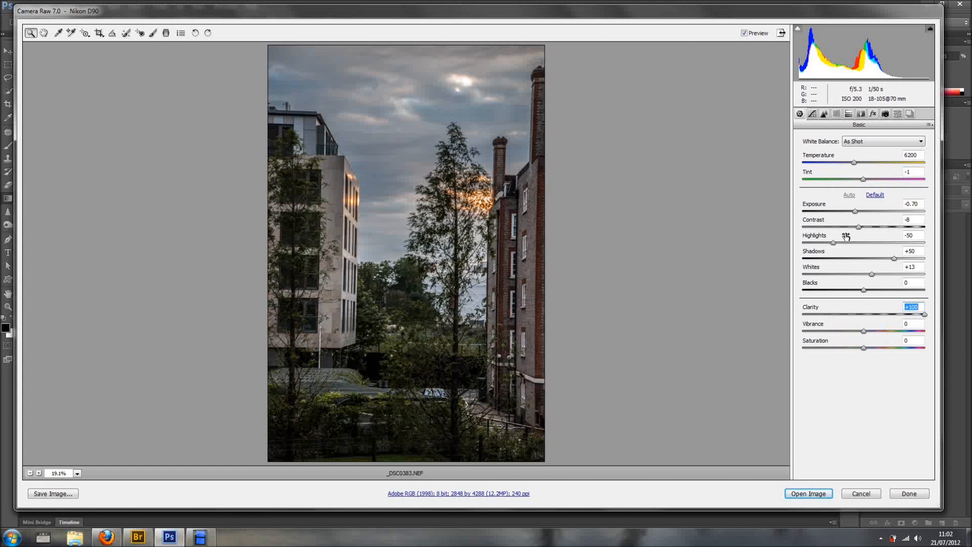
Set the raw photo's Contrast to +35, Shadows to +100 and Blacks to +41
{"action": "left_click_drag", "start_coordinate": [859, 228], "coordinate": [888, 227]}
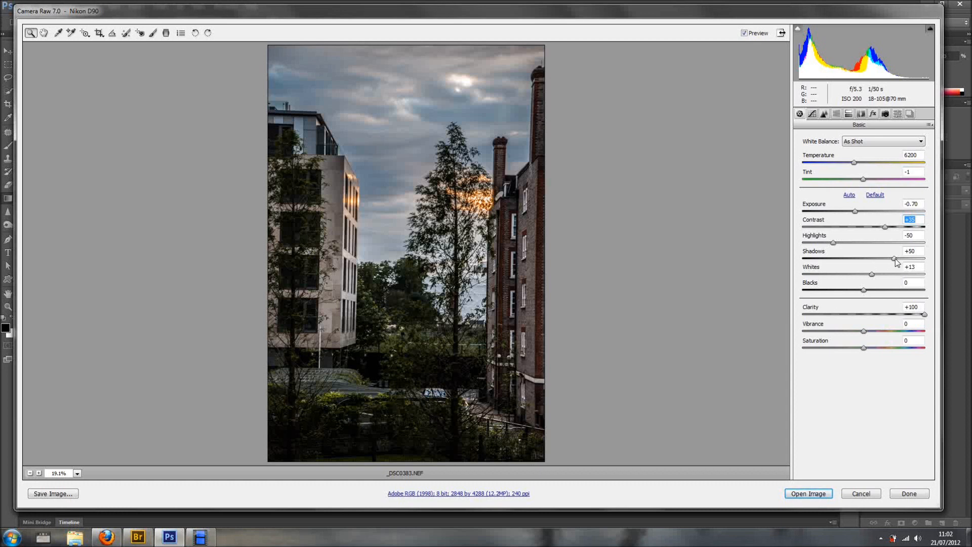
{"action": "left_click_drag", "start_coordinate": [894, 260], "coordinate": [930, 262]}
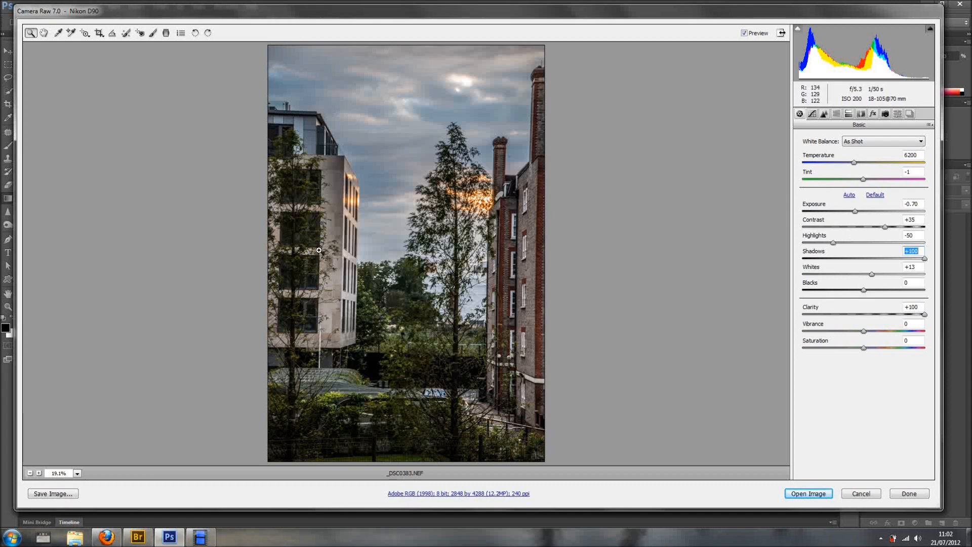
{"action": "left_click_drag", "start_coordinate": [865, 291], "coordinate": [890, 295]}
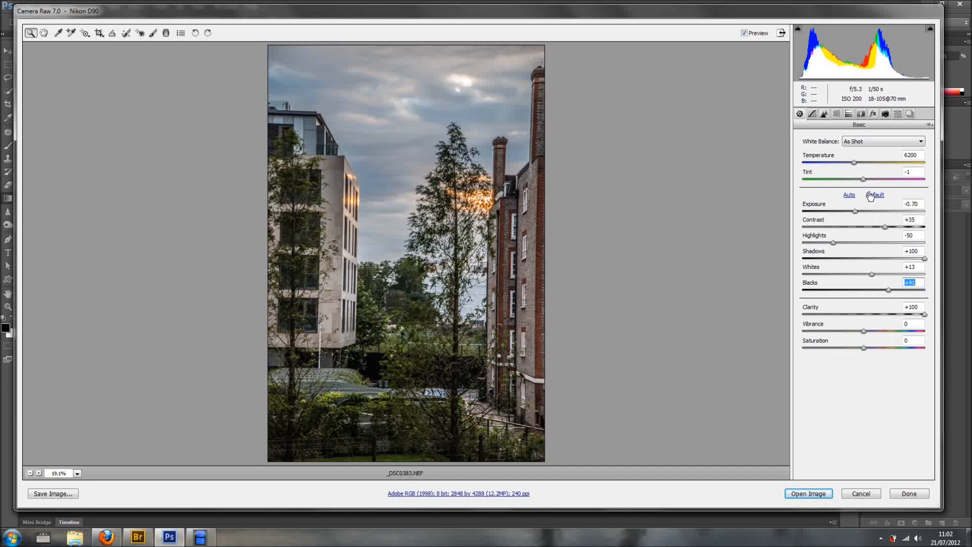
Set Temperature to 6900, Highlights to -64 and Blacks to +57, and open the developed image for editing
{"action": "left_click_drag", "start_coordinate": [855, 163], "coordinate": [864, 163]}
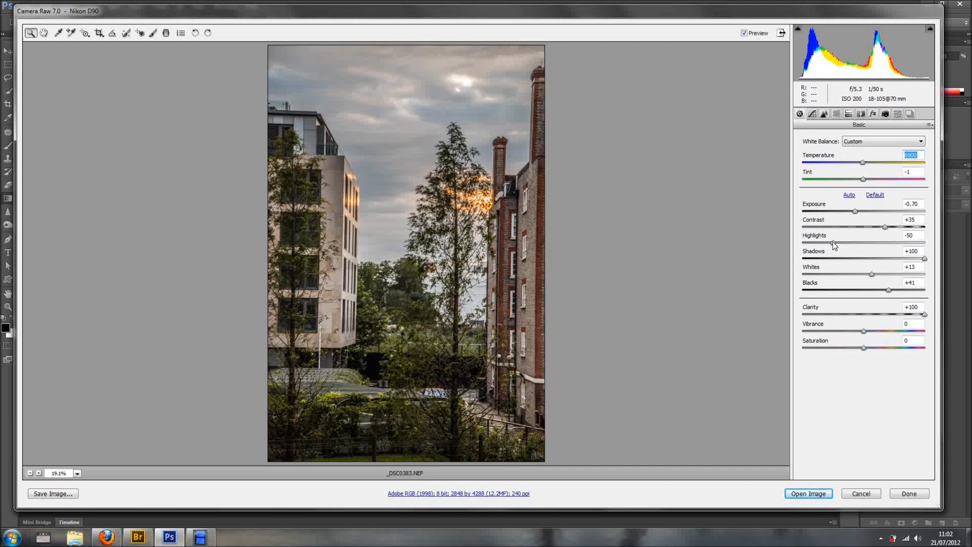
{"action": "left_click_drag", "start_coordinate": [833, 243], "coordinate": [824, 243]}
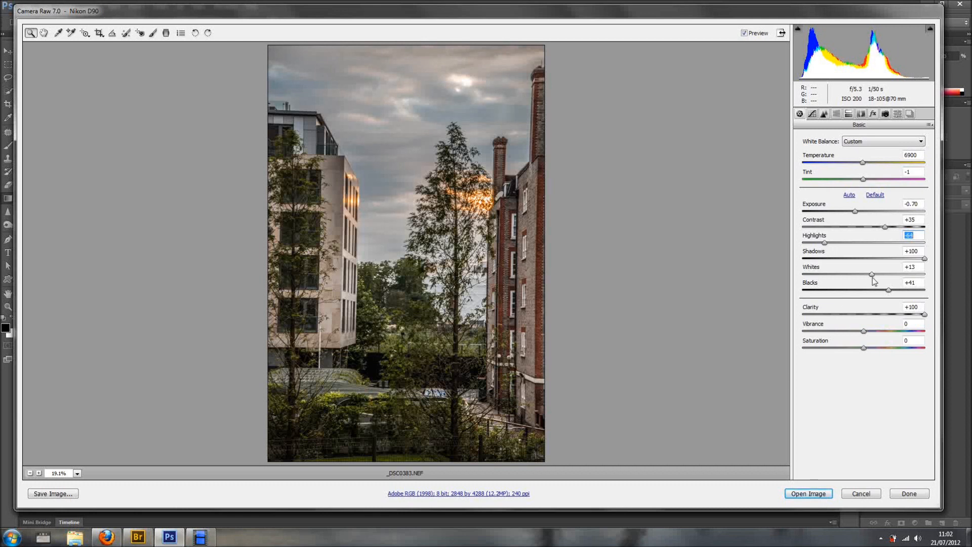
{"action": "left_click_drag", "start_coordinate": [890, 294], "coordinate": [900, 294]}
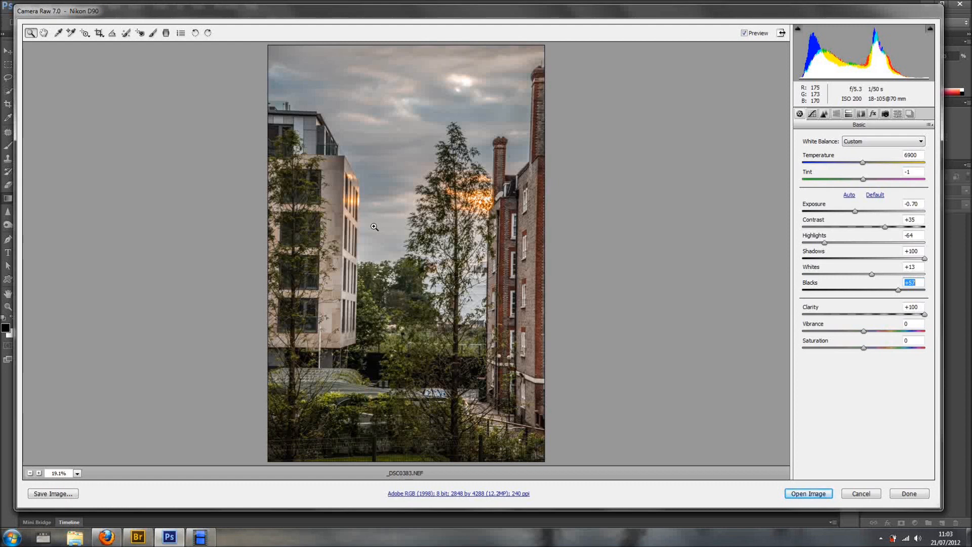
{"action": "left_click", "coordinate": [802, 493]}
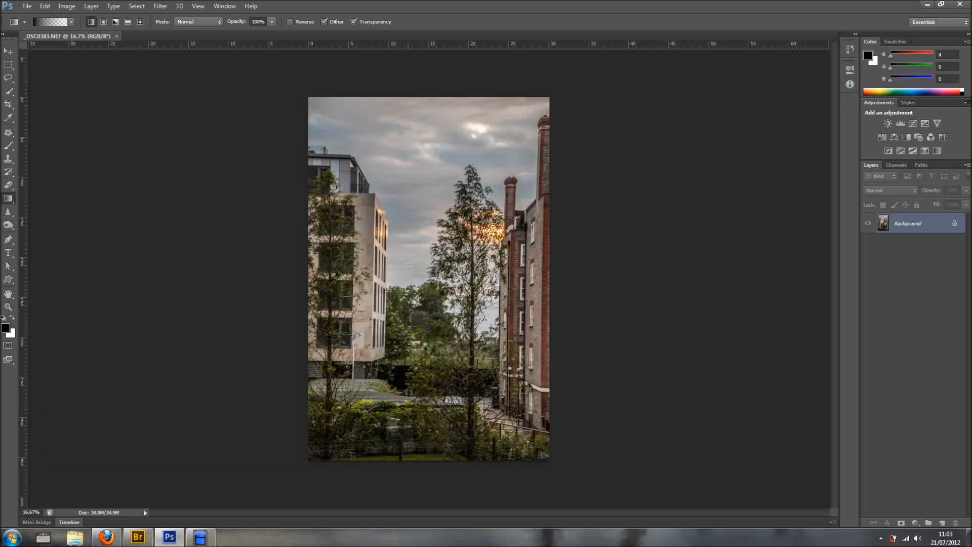
Apply HDR Toning to the photo using the Flat preset
{"action": "key", "text": "ctrl+plus"}
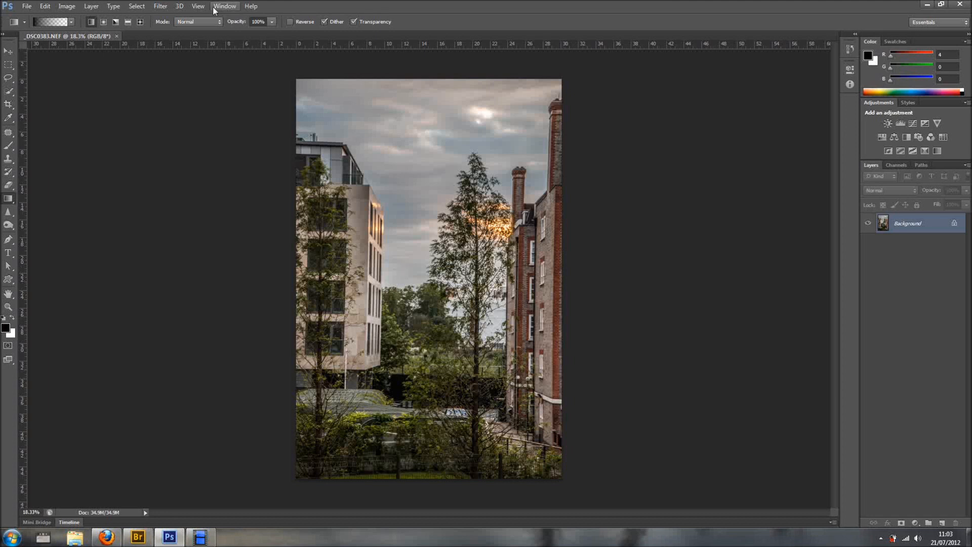
{"action": "left_click", "coordinate": [66, 6]}
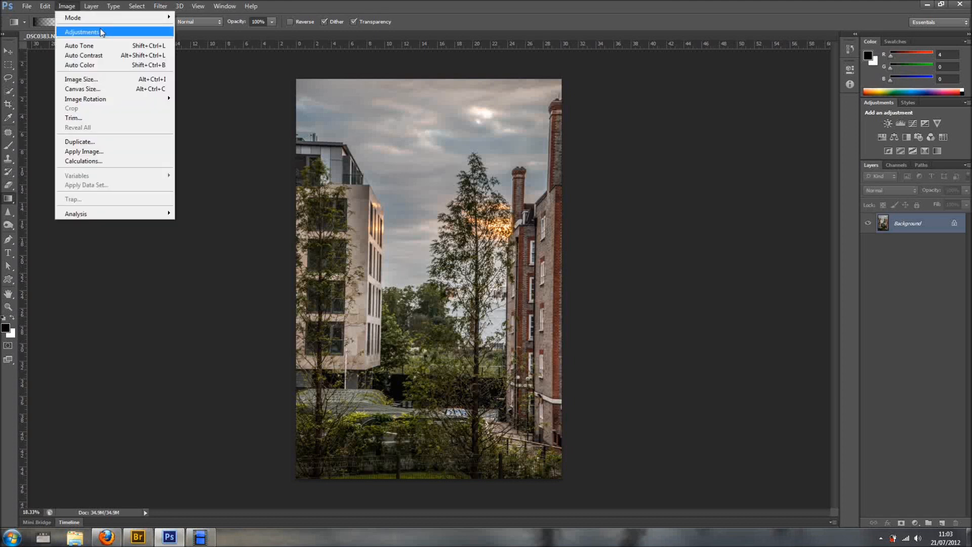
{"action": "mouse_move", "coordinate": [104, 33]}
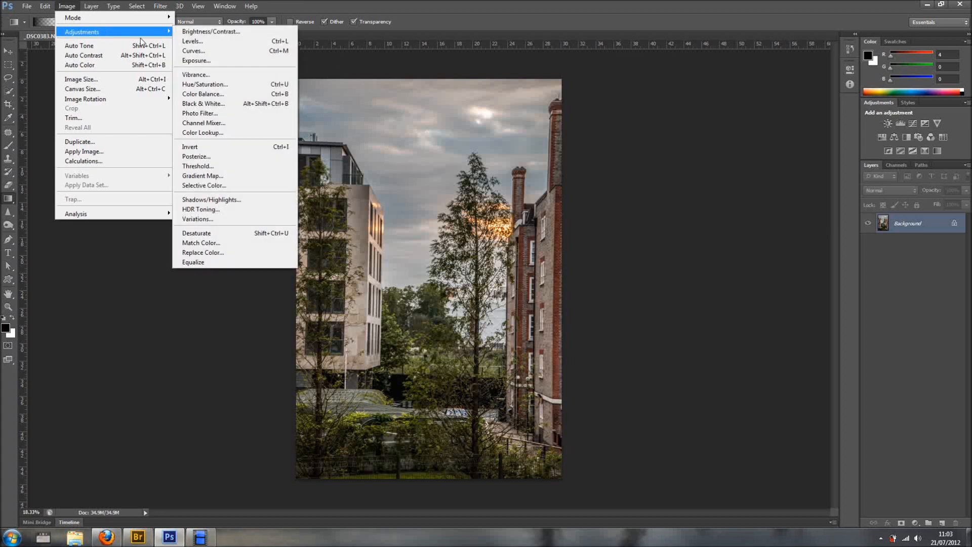
{"action": "left_click", "coordinate": [229, 211]}
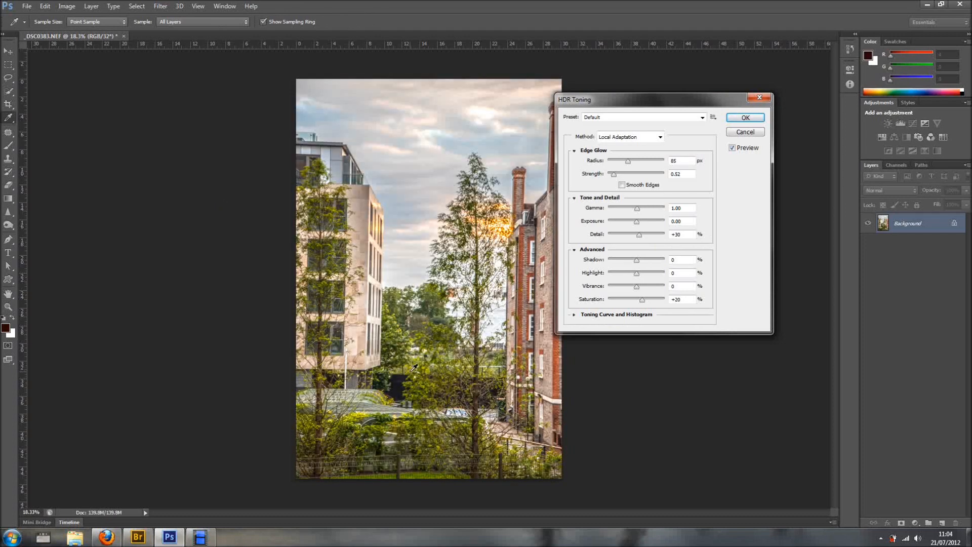
{"action": "left_click", "coordinate": [660, 117]}
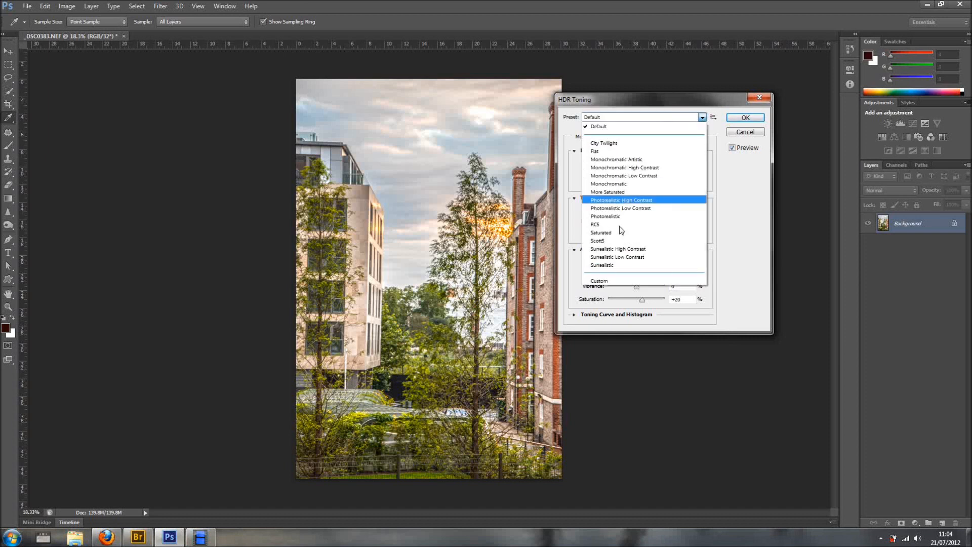
{"action": "left_click", "coordinate": [607, 152]}
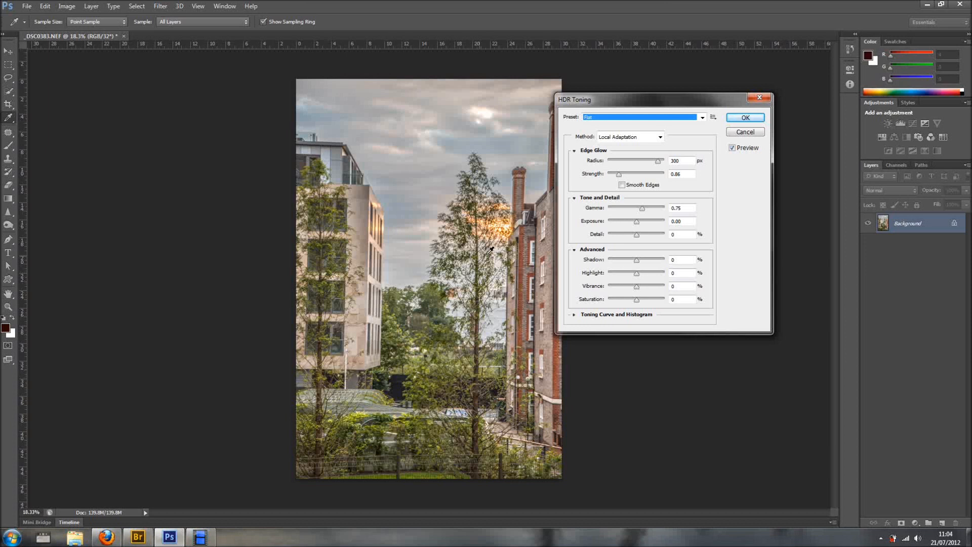
{"action": "left_click", "coordinate": [745, 117]}
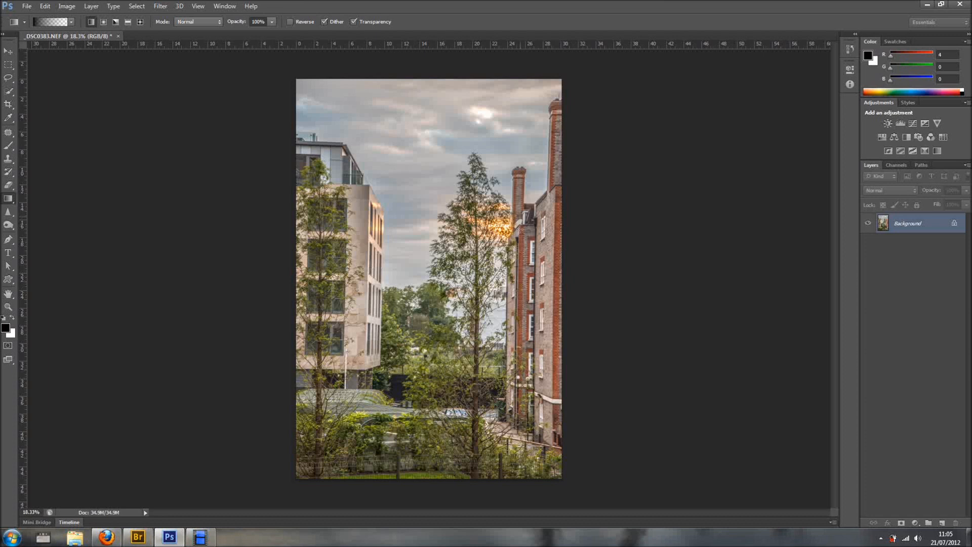
Start the Adaptive Wide Angle filter and add a vertical constraint along the front corner of the pale building
{"action": "mouse_move", "coordinate": [26, 251]}
{"action": "left_mouse_down"}
{"action": "mouse_move", "coordinate": [522, 256]}
{"action": "mouse_move", "coordinate": [282, 243]}
{"action": "mouse_move", "coordinate": [11, 249]}
{"action": "left_mouse_up"}
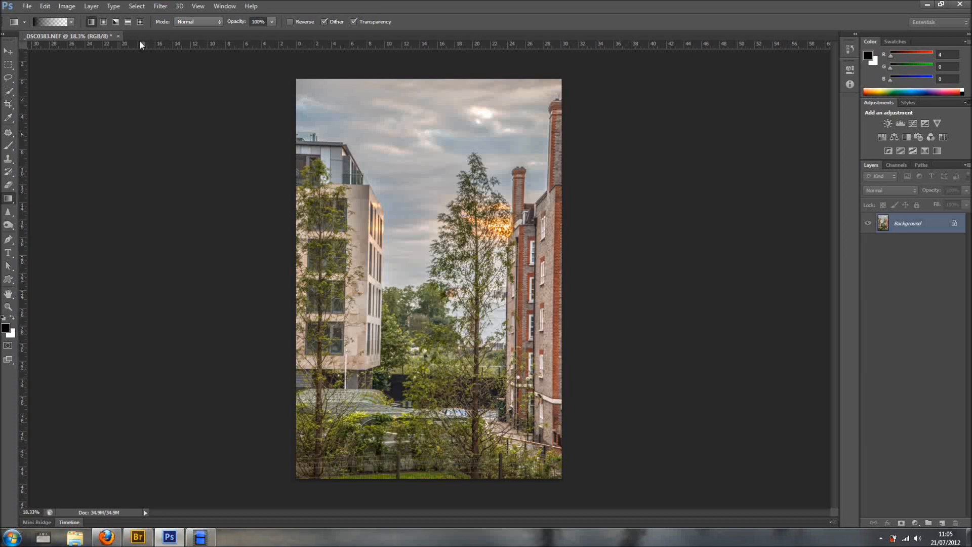
{"action": "left_click", "coordinate": [165, 7]}
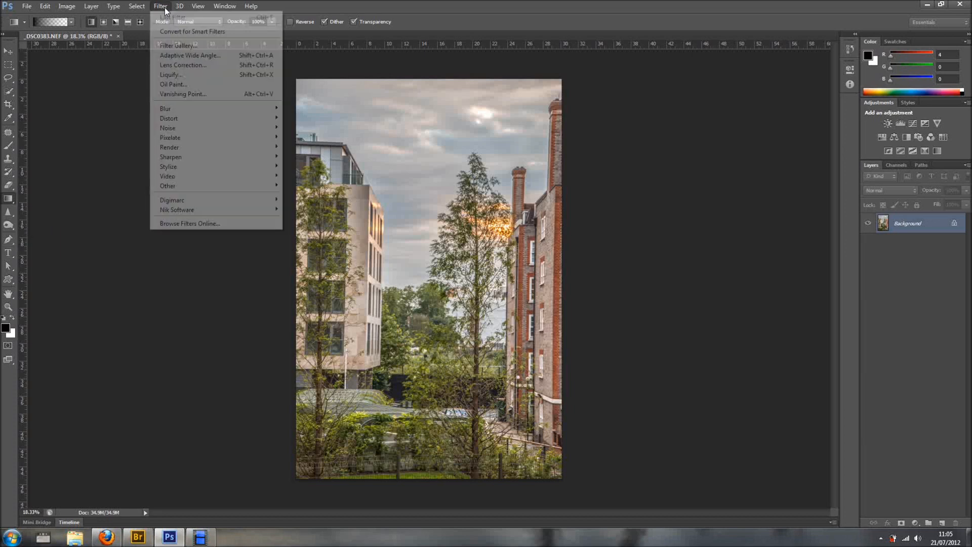
{"action": "left_click", "coordinate": [195, 54]}
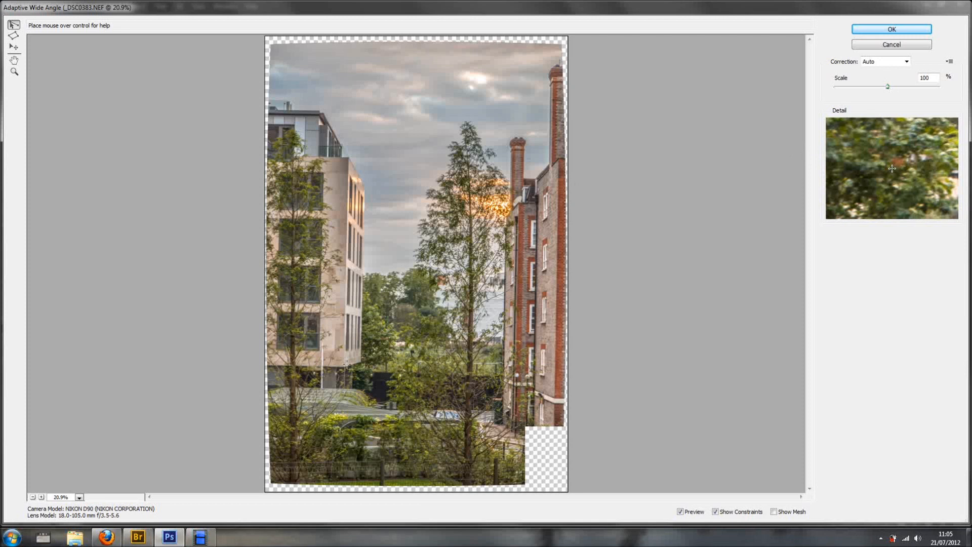
{"action": "left_click", "coordinate": [346, 364]}
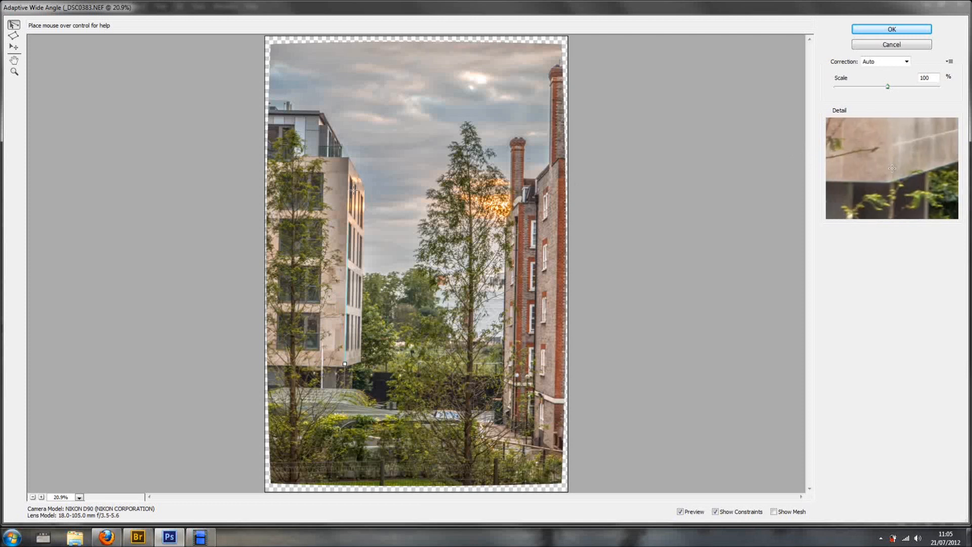
{"action": "left_click", "coordinate": [348, 158]}
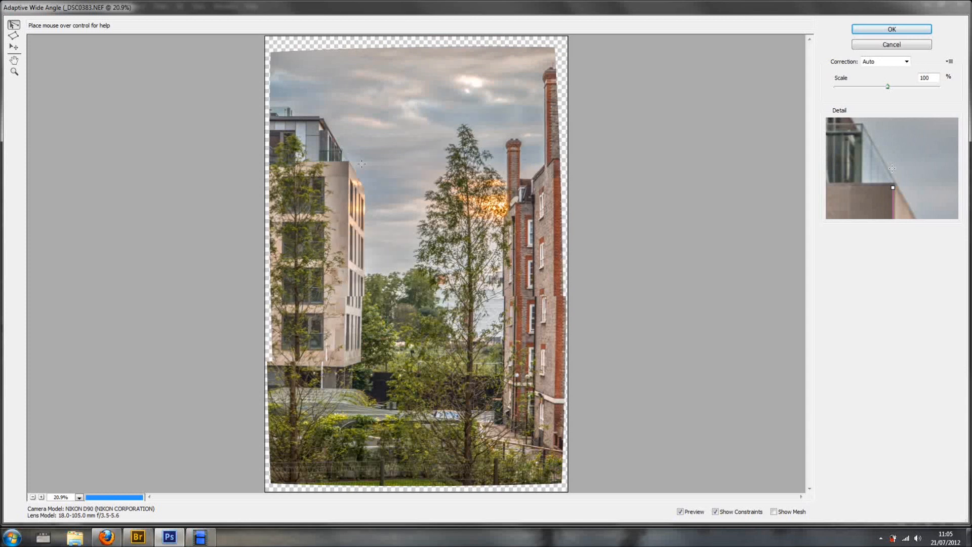
Add vertical constraints along the near and far edges of the brick building and apply the wide-angle correction
{"action": "left_click", "coordinate": [553, 443]}
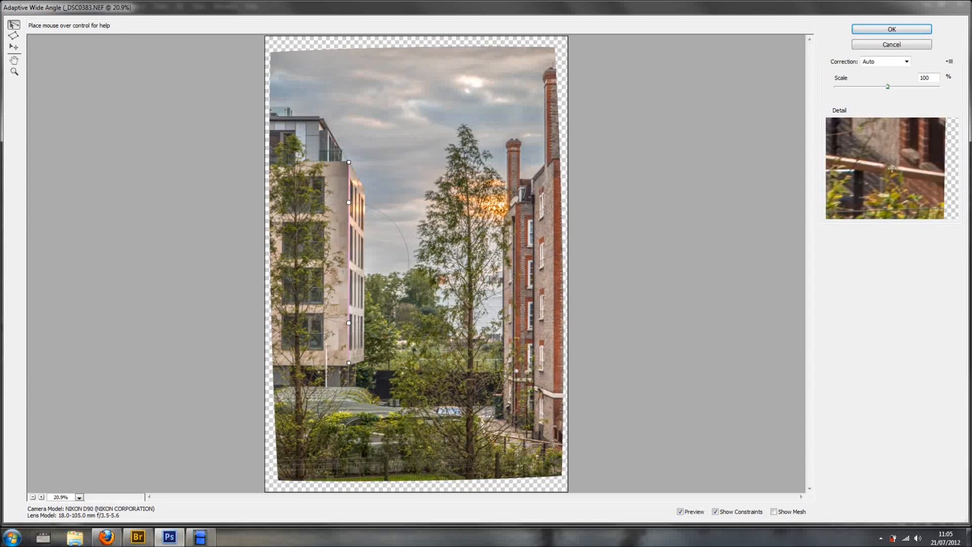
{"action": "left_click", "coordinate": [554, 162]}
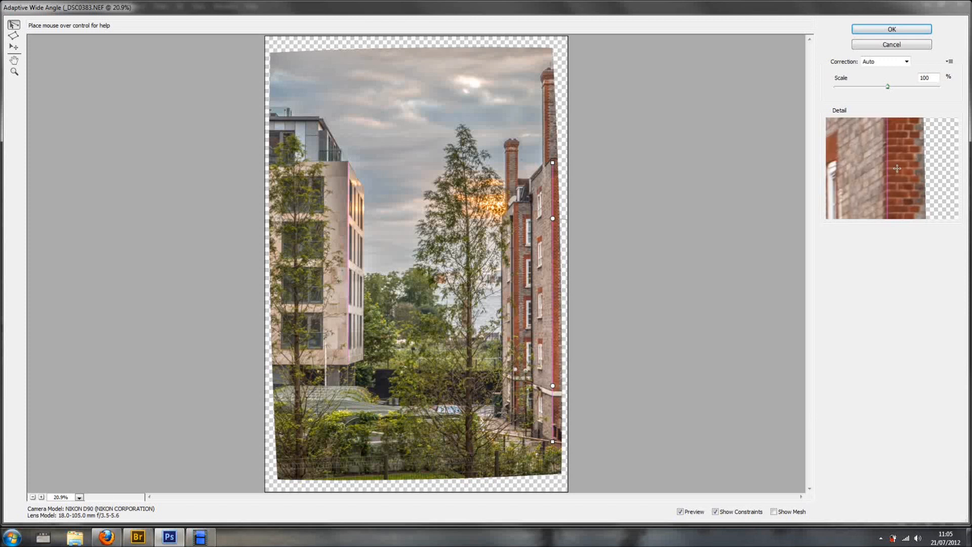
{"action": "left_click", "coordinate": [502, 413]}
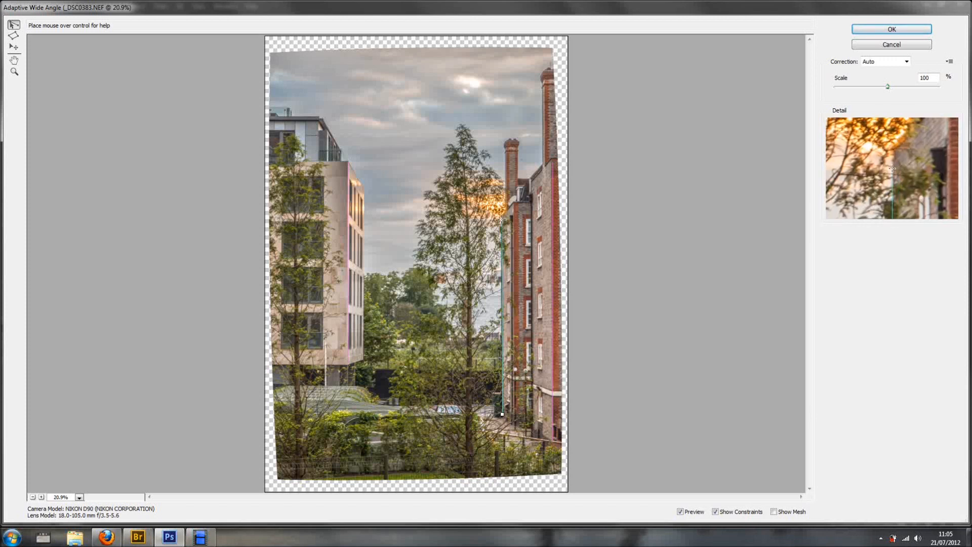
{"action": "left_click", "coordinate": [501, 219]}
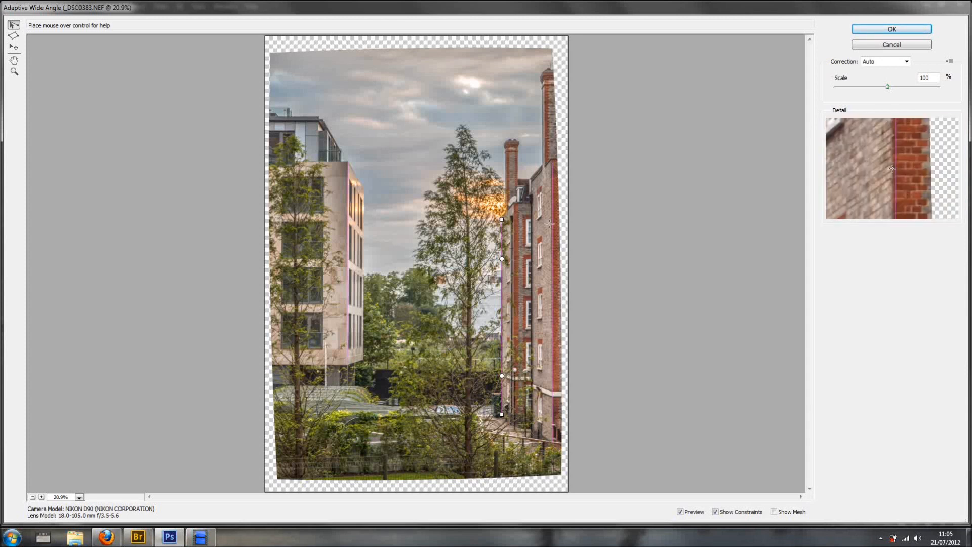
{"action": "left_click", "coordinate": [875, 31]}
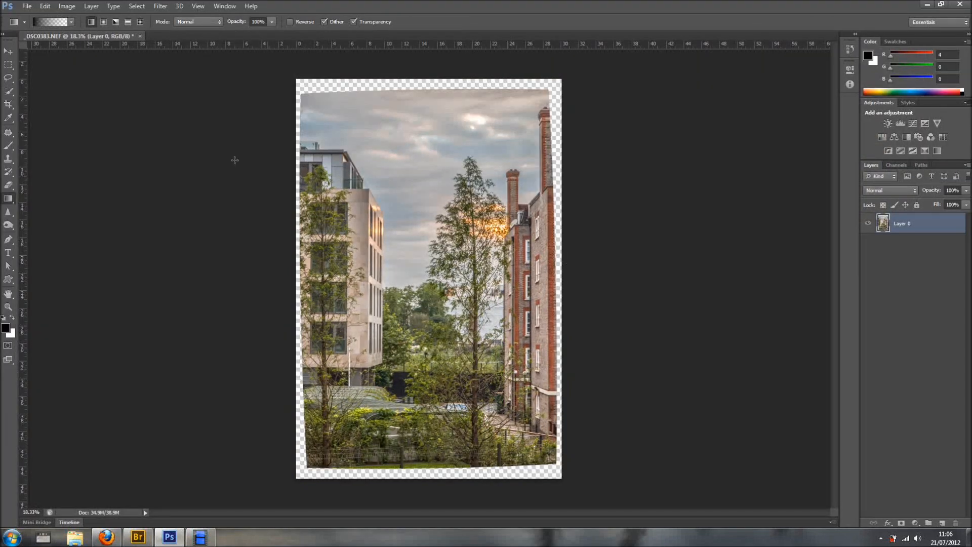
Crop the photo at its original ratio to remove the transparent borders around the corrected image
{"action": "left_click", "coordinate": [8, 104]}
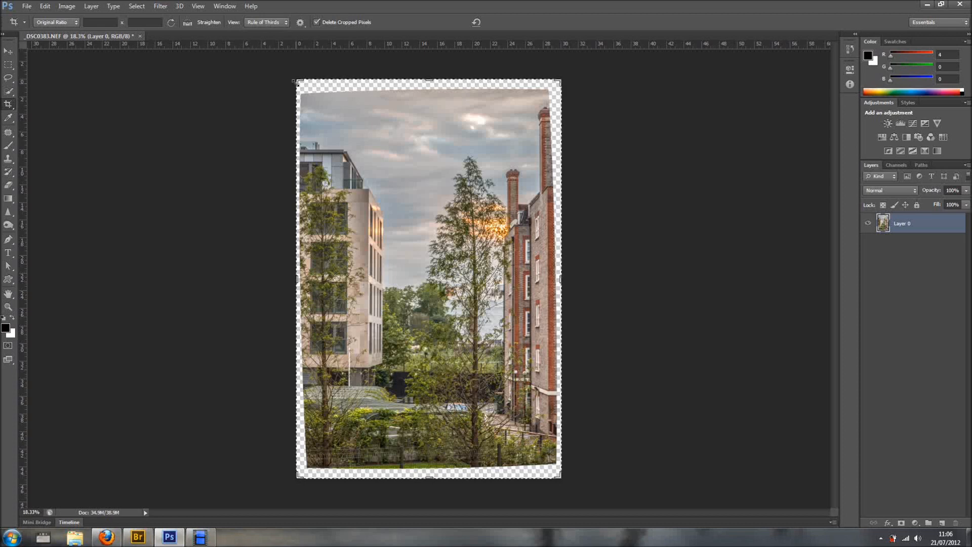
{"action": "left_click_drag", "start_coordinate": [298, 81], "coordinate": [307, 98]}
{"action": "left_click_drag", "start_coordinate": [347, 129], "coordinate": [360, 145]}
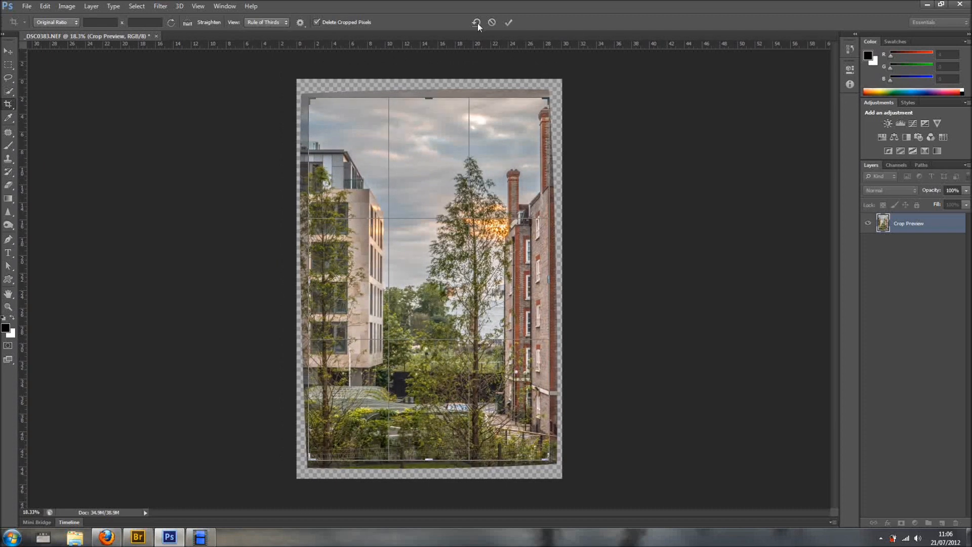
{"action": "left_click", "coordinate": [508, 23]}
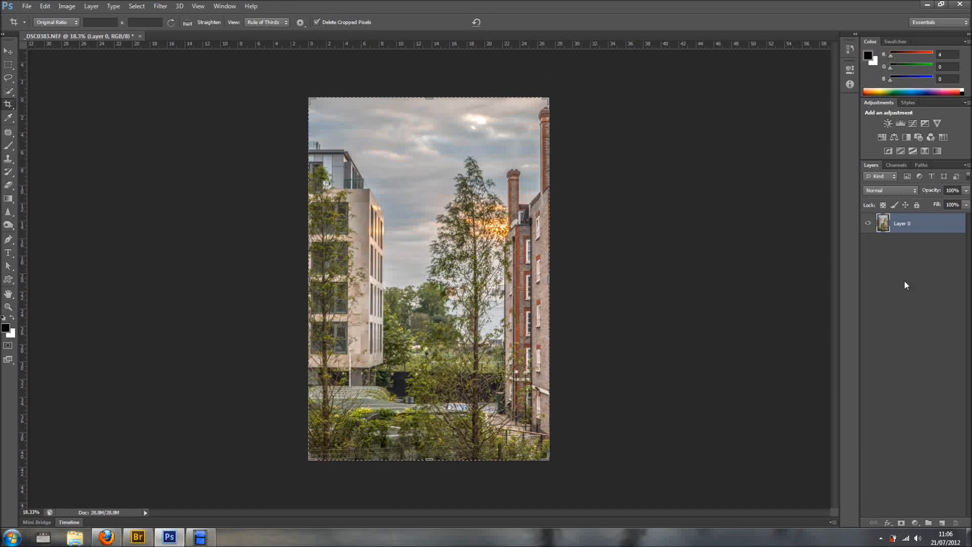
Add a Levels adjustment layer above the photo and darken its midtones to 0.73
{"action": "left_click", "coordinate": [915, 523]}
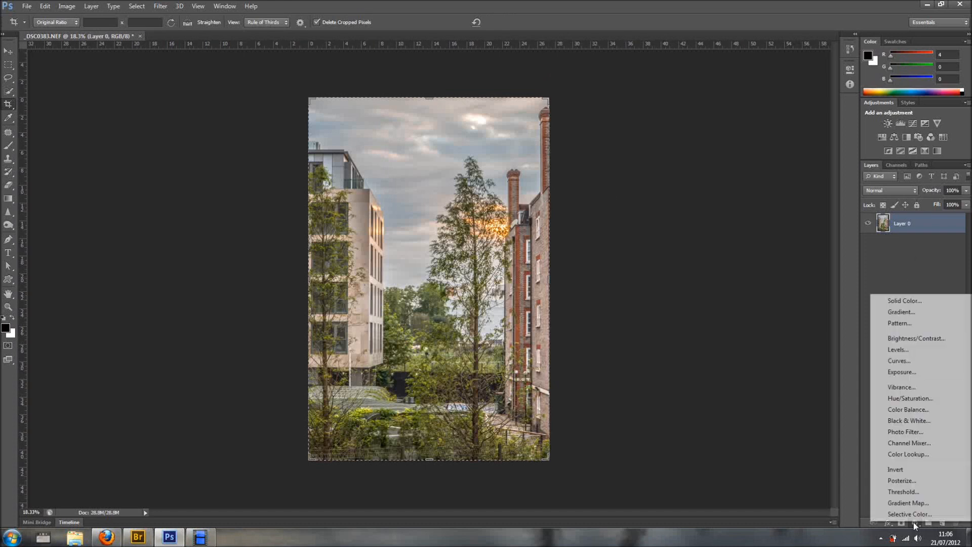
{"action": "left_click", "coordinate": [906, 350]}
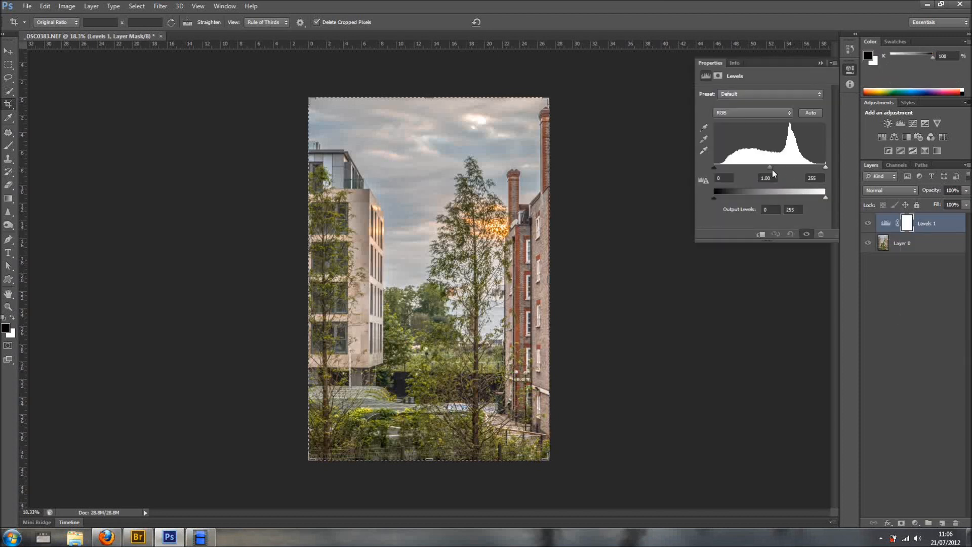
{"action": "left_click_drag", "start_coordinate": [770, 167], "coordinate": [777, 167]}
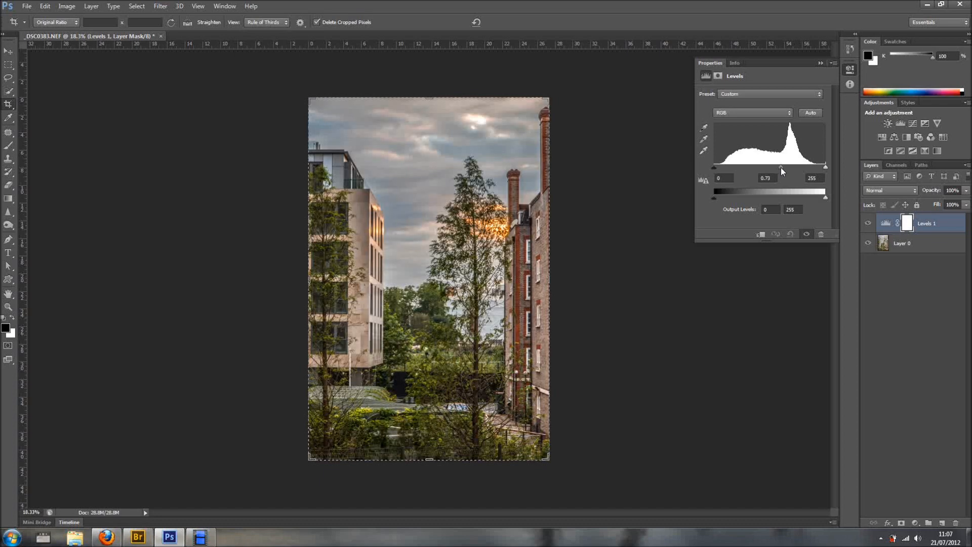
{"action": "left_click", "coordinate": [820, 62]}
{"action": "scroll", "coordinate": [578, 218], "scroll_direction": "up", "scroll_amount": 2}
{"action": "scroll", "coordinate": [577, 220], "scroll_direction": "down", "scroll_amount": 1}
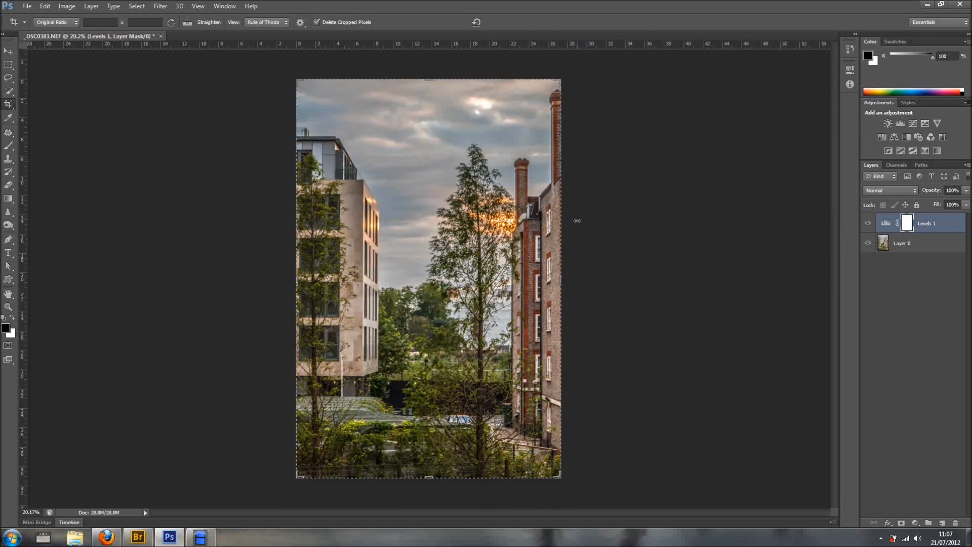